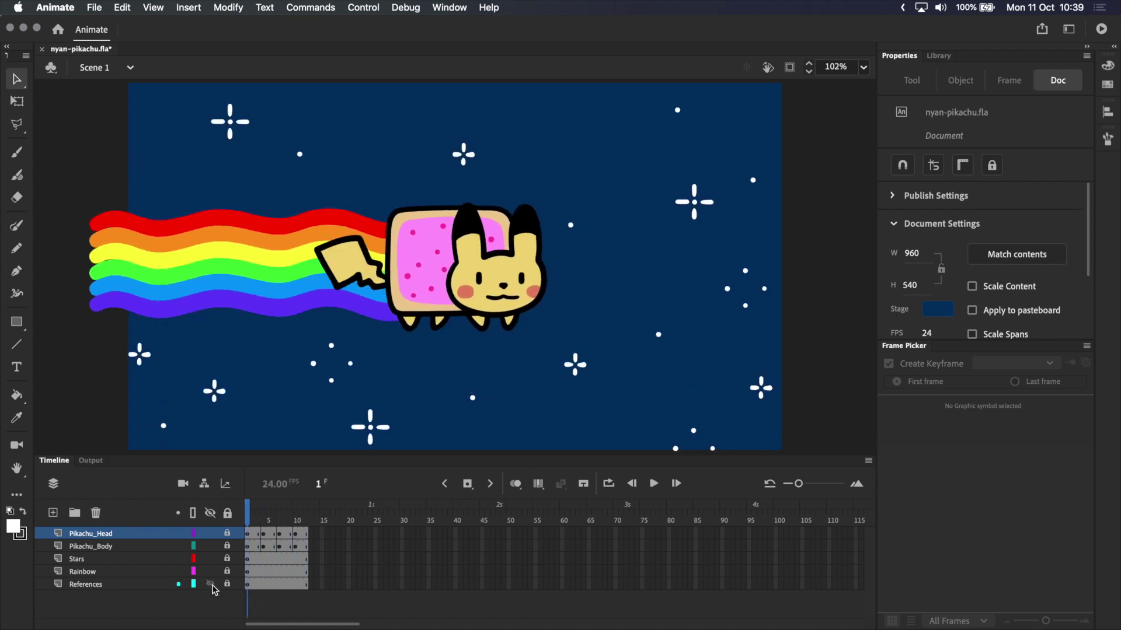
Make the References layer visible to reveal the Pikachu and Nyan Cat reference art
left_click(210, 584)
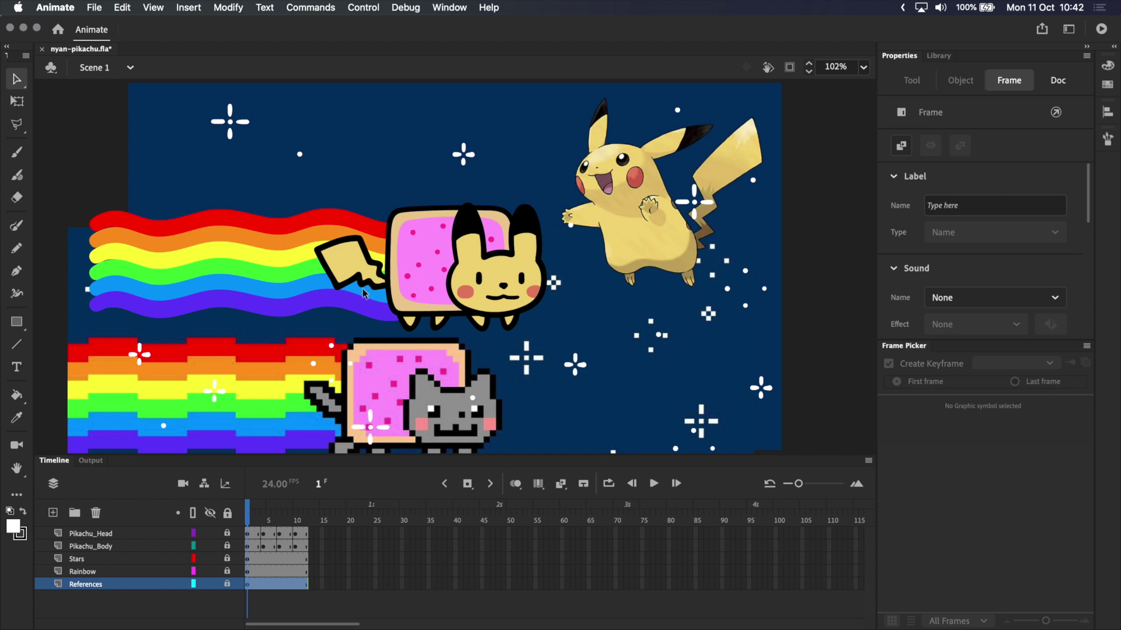
Set the References layer to a Guide layer and hide its reference art
left_click(209, 585)
left_click(209, 585)
right_click(81, 588)
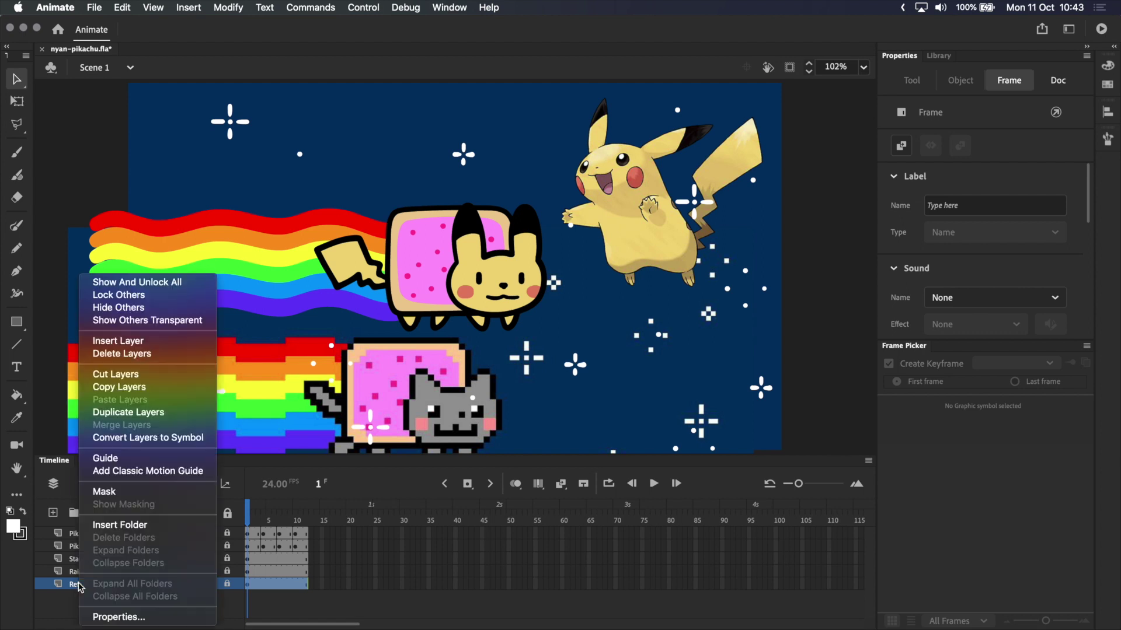
left_click(131, 461)
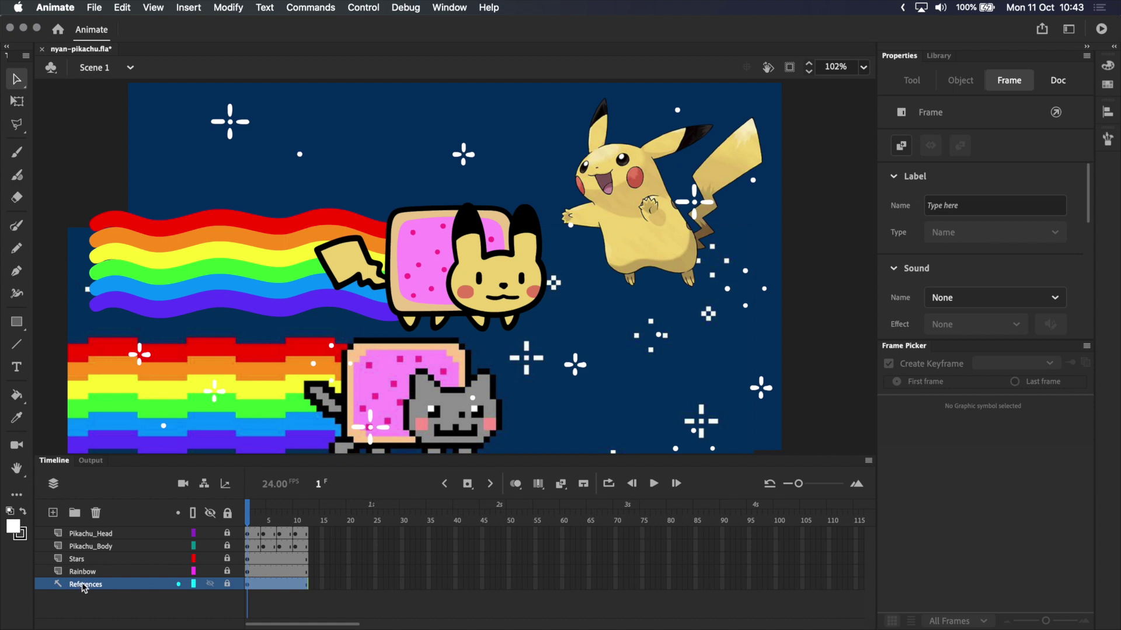
left_click(211, 584)
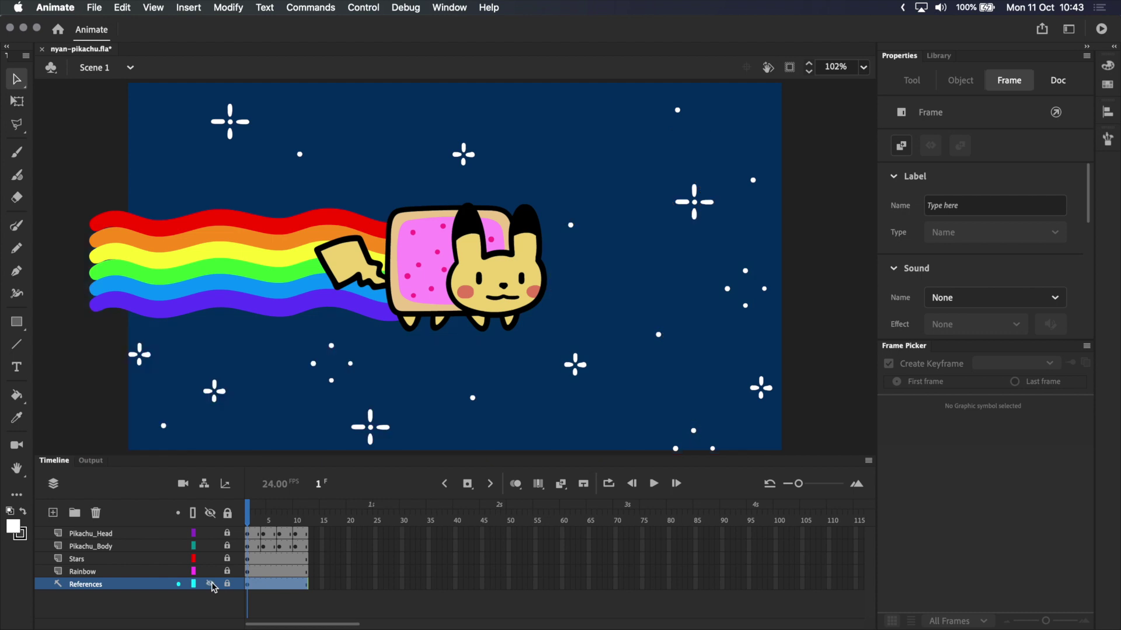
Open File > Export > Export Animated GIF, previewing the scene at 960 × 540 px
left_click(98, 9)
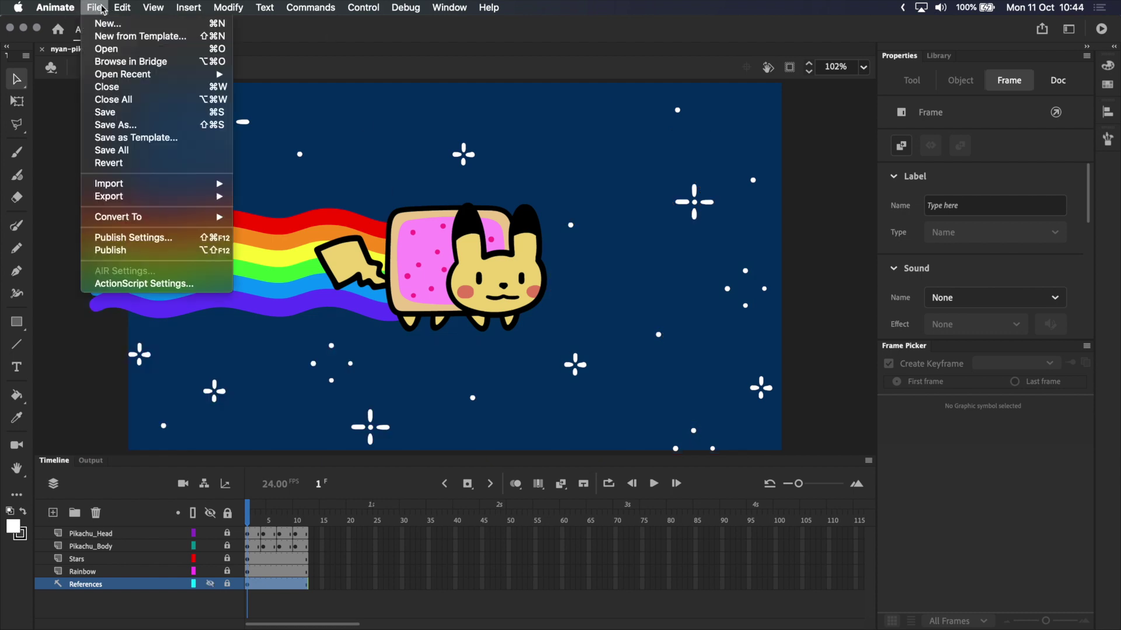
mouse_move(165, 195)
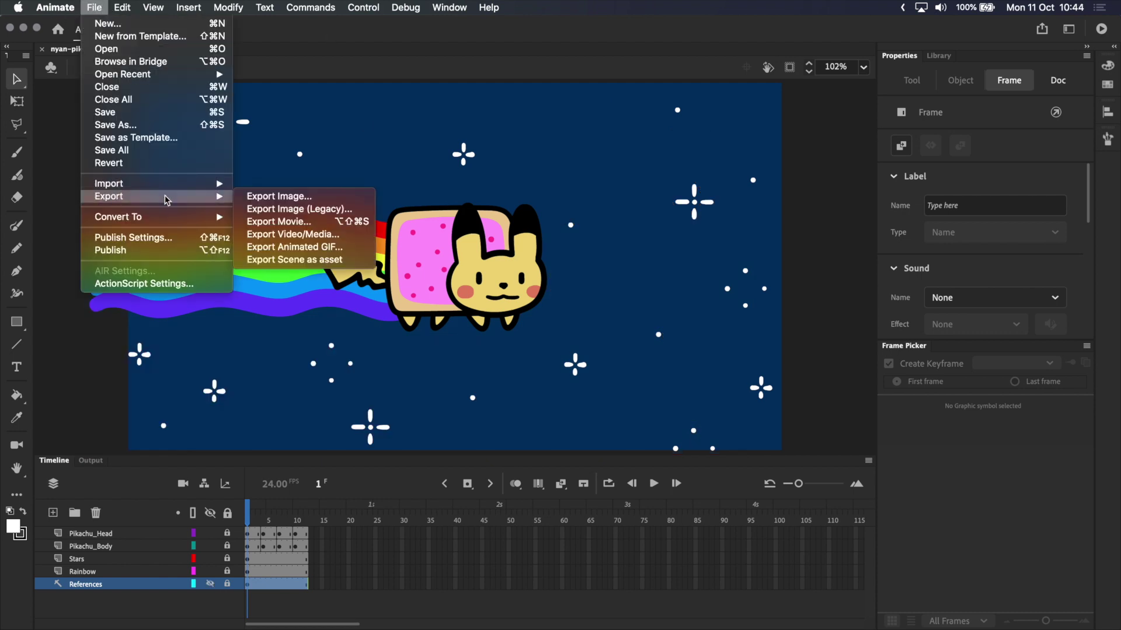
left_click(314, 252)
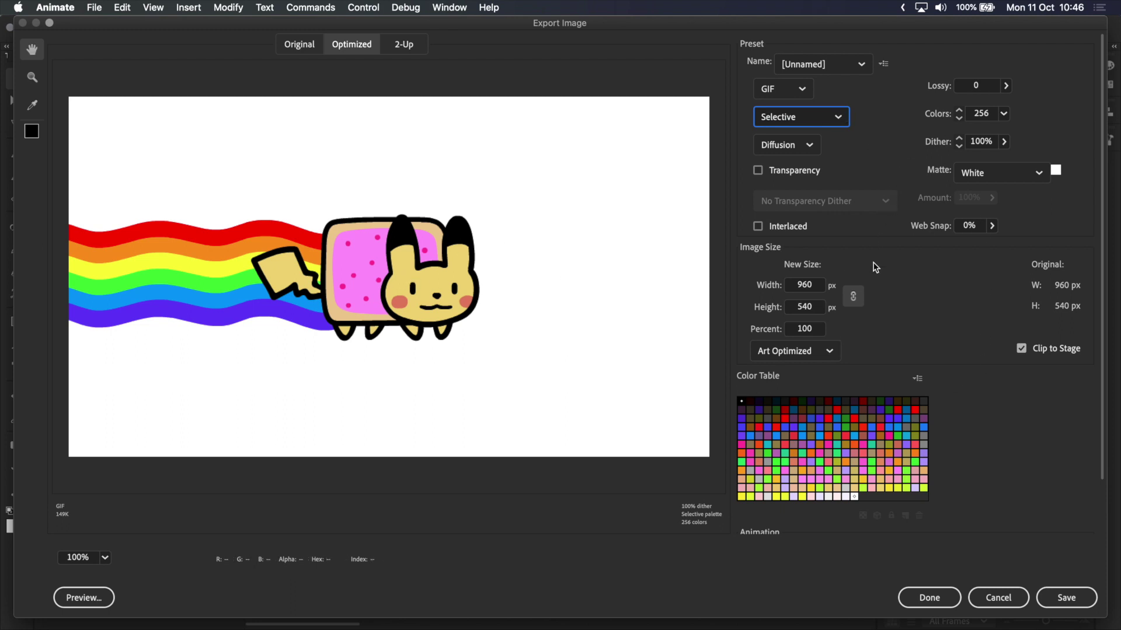
Apply the GIF 128 Dithered preset and keep GIF as the output format
left_click(844, 67)
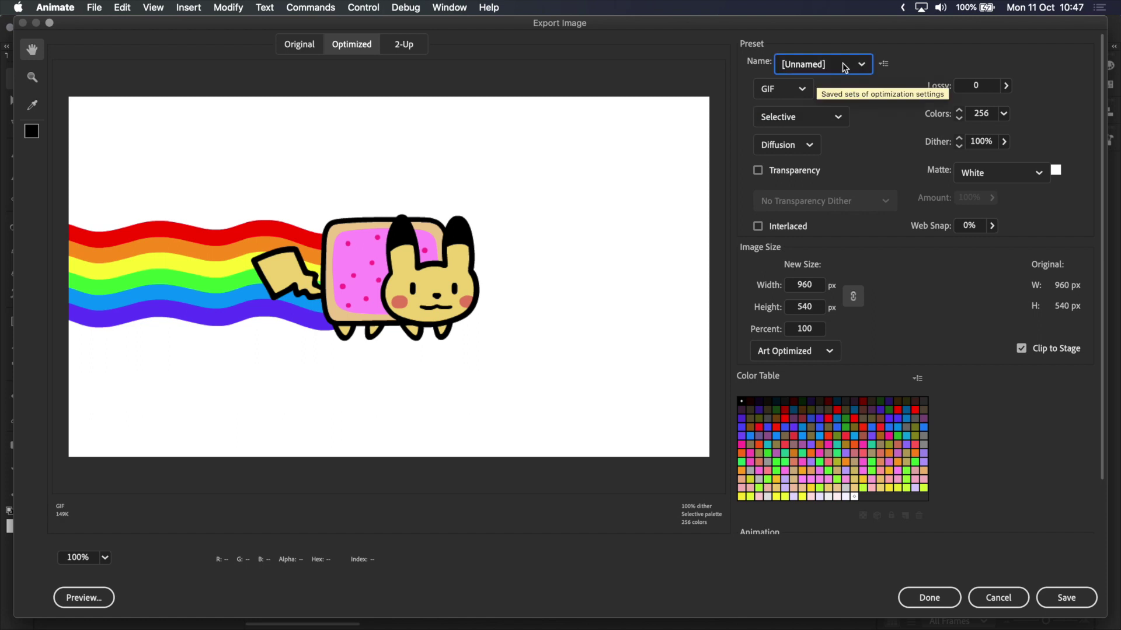
left_click(843, 69)
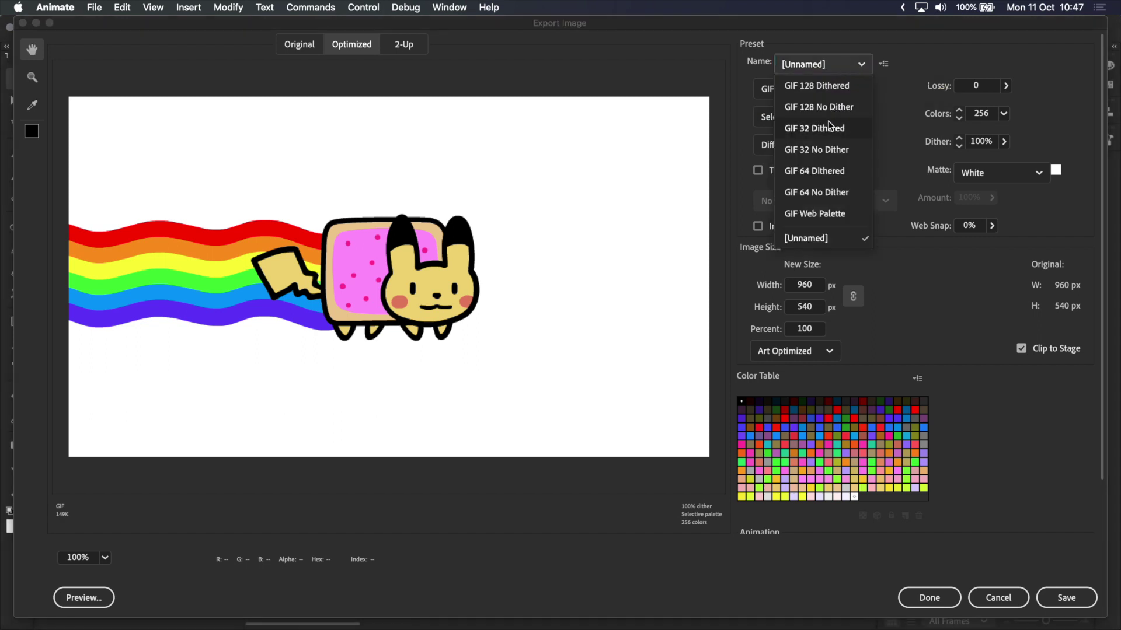
left_click(823, 88)
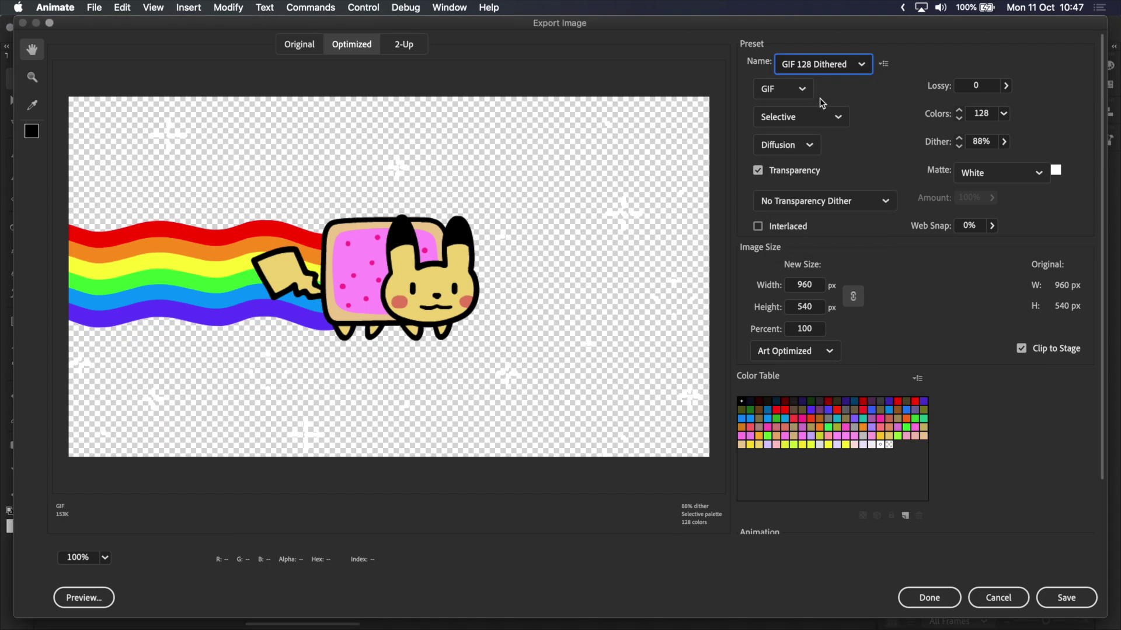
key("Tab")
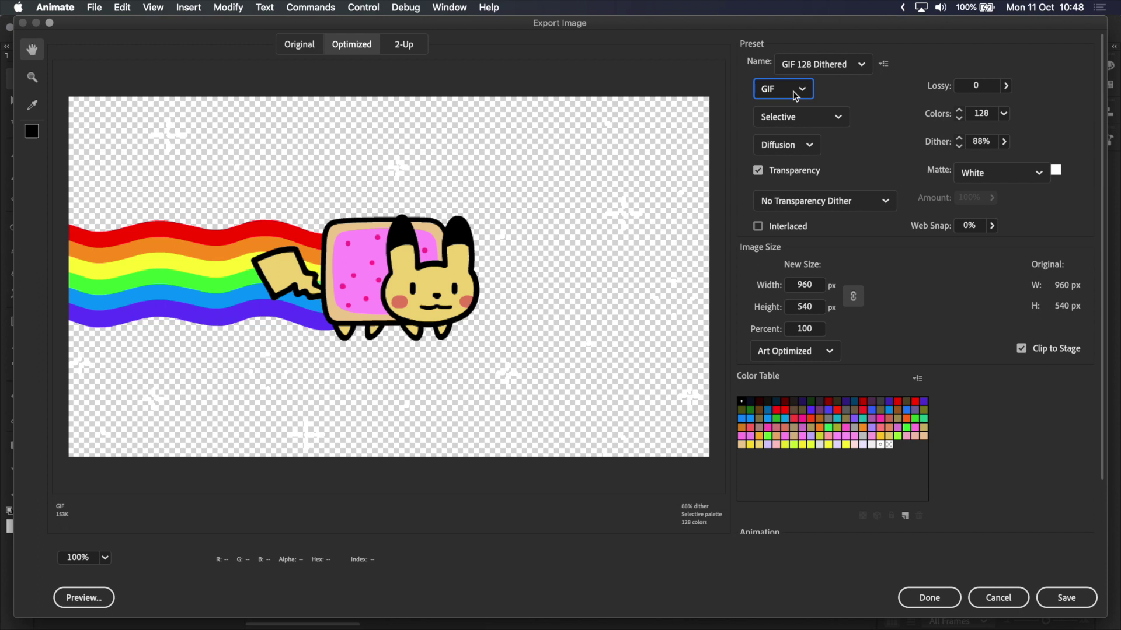
left_click(800, 92)
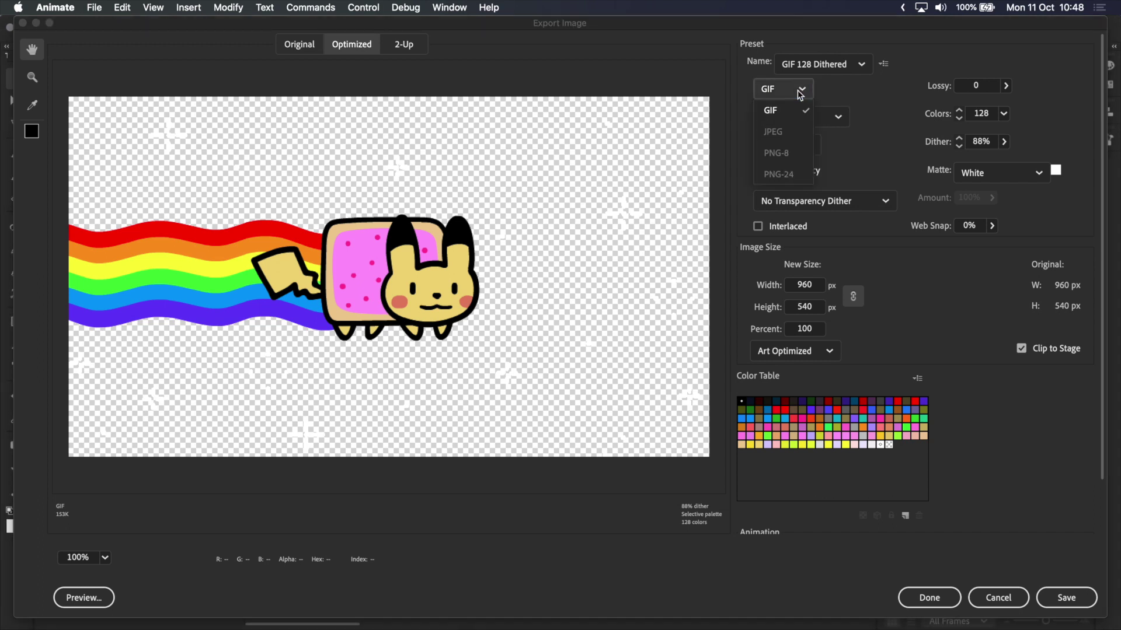
left_click(783, 116)
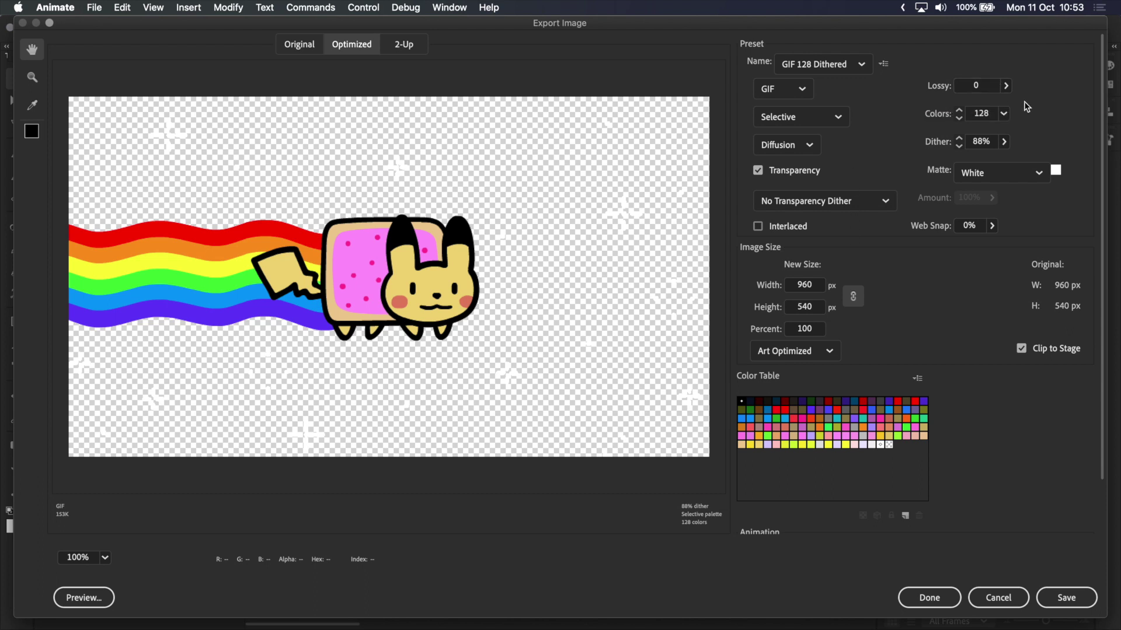
left_click(1006, 86)
left_click_drag(948, 102, 1051, 107)
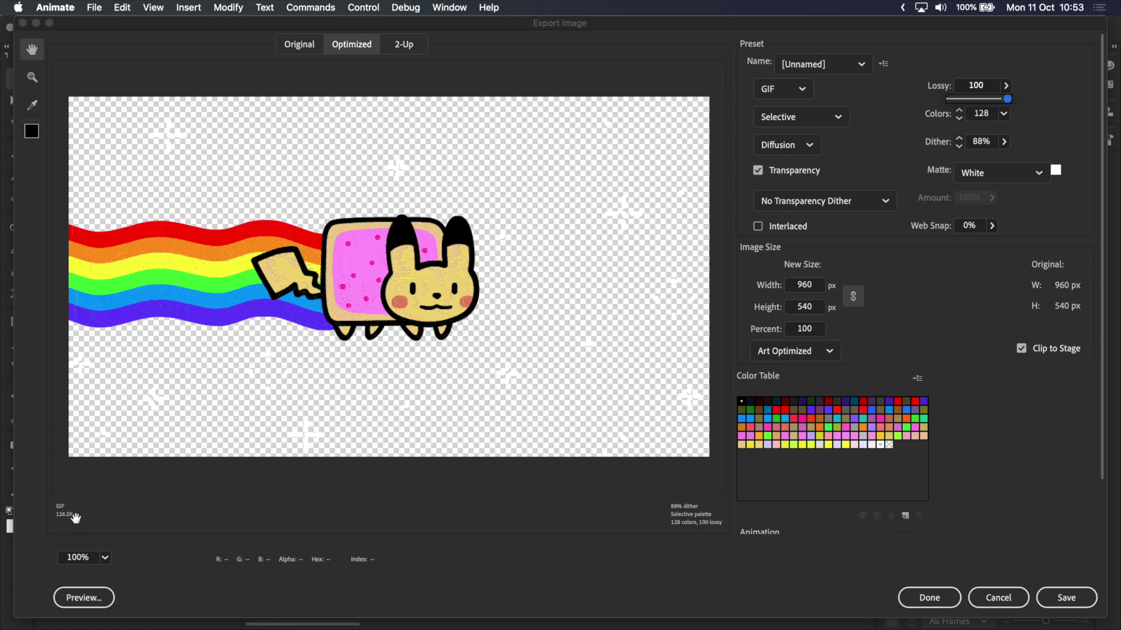
left_click_drag(1007, 99, 936, 101)
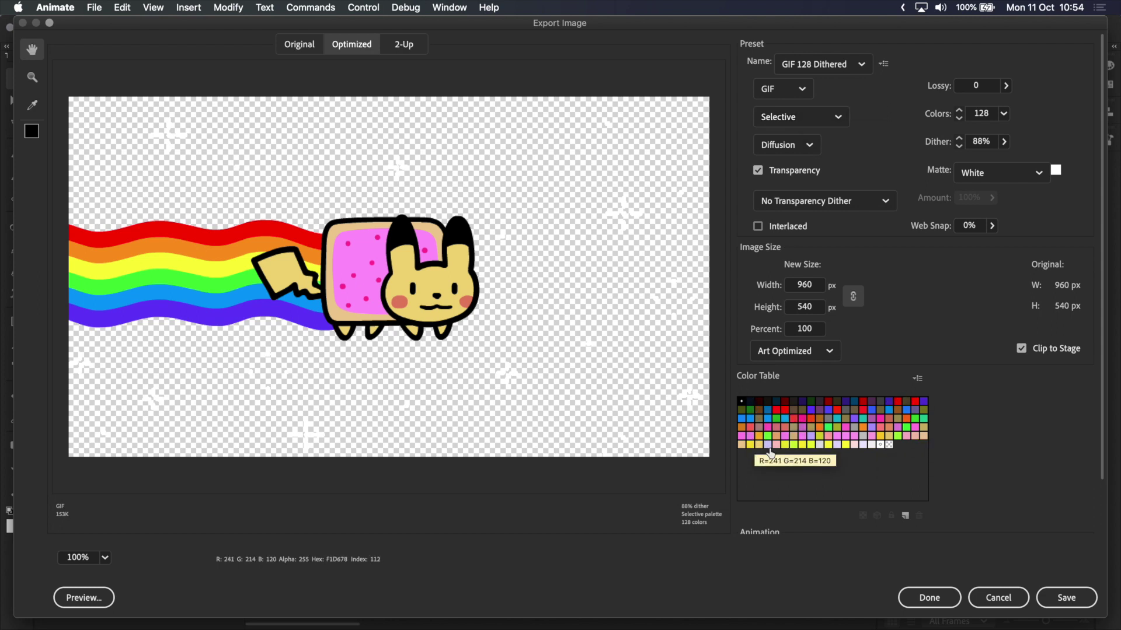
Compare Selective, Adaptive and other colour reduction algorithms, settling on Perceptual
left_click(824, 118)
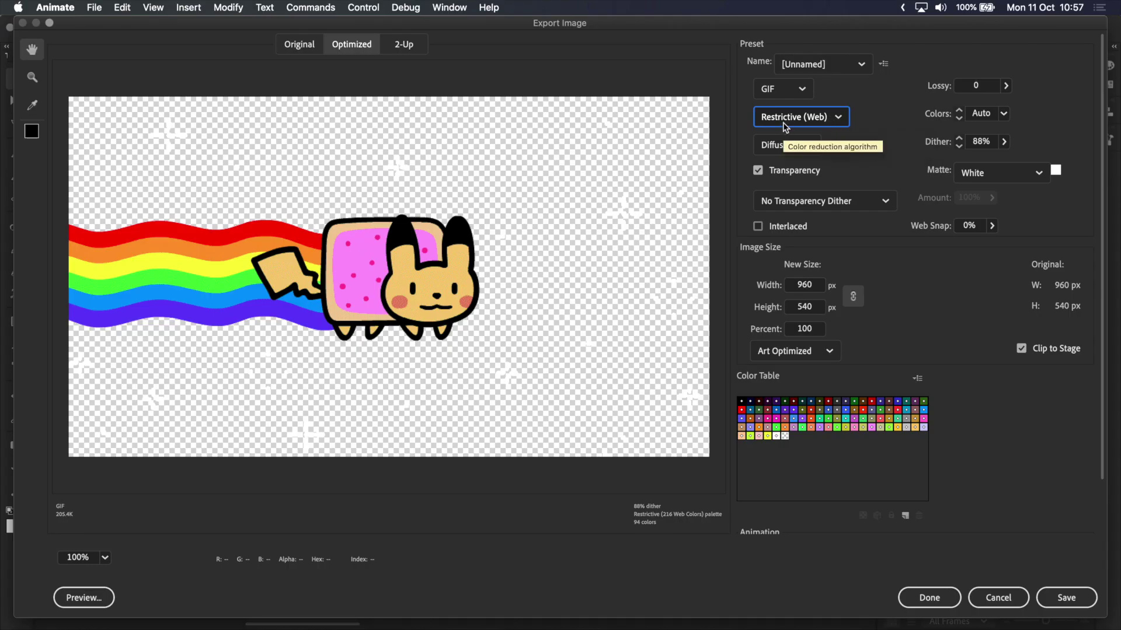
left_click(786, 122)
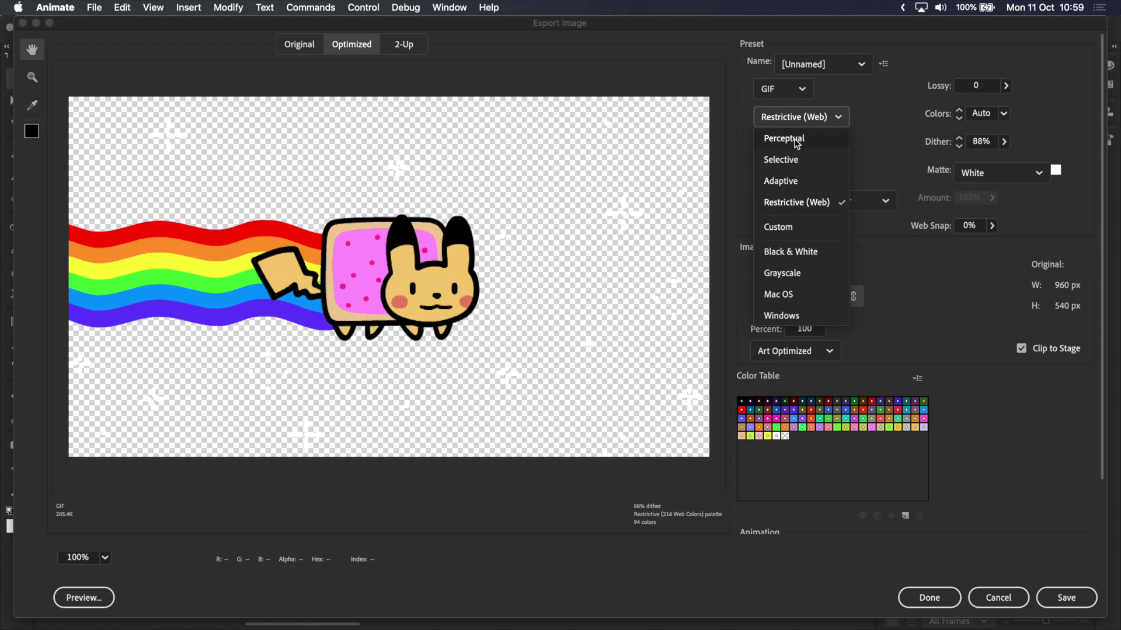
left_click(796, 141)
left_click(801, 117)
left_click(794, 160)
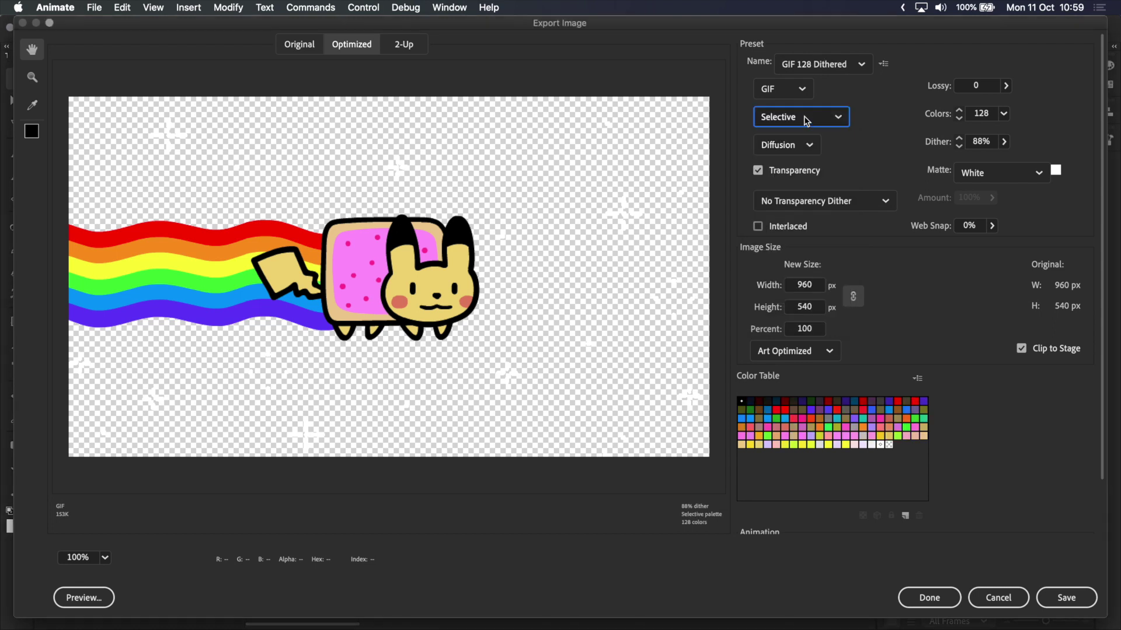
left_click(806, 121)
left_click(794, 179)
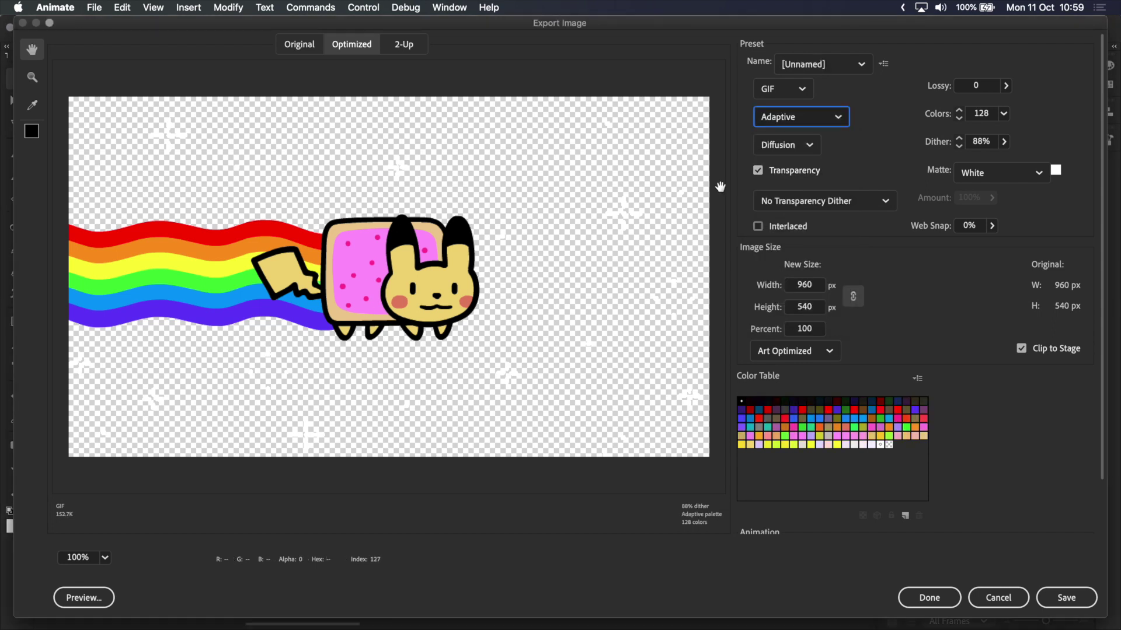
left_click(817, 118)
left_click(787, 140)
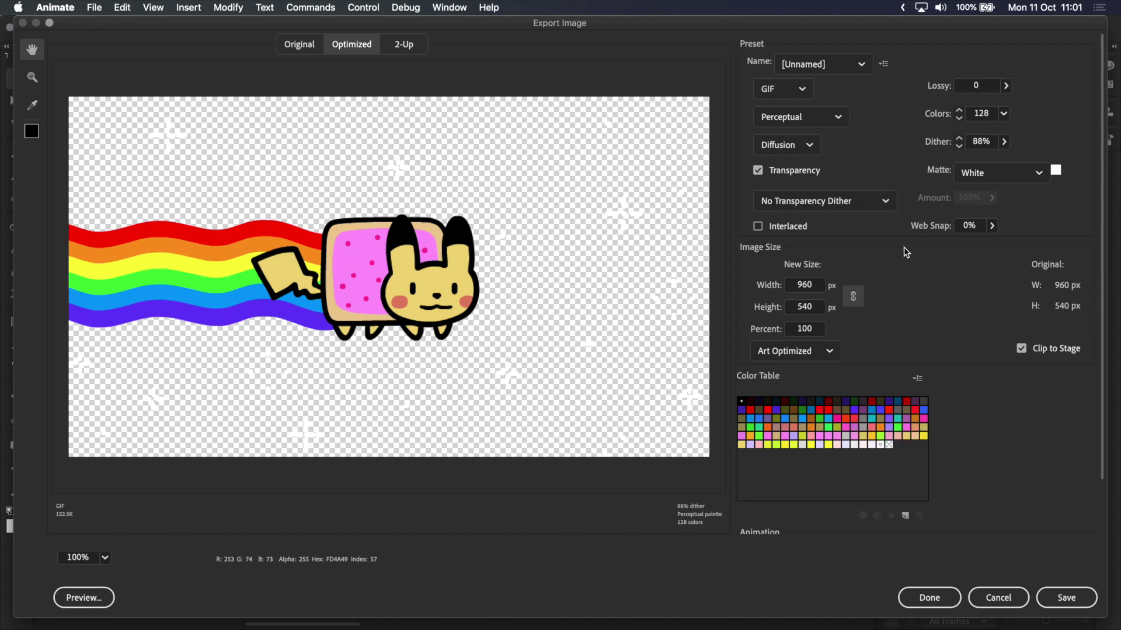
Set the palette to 256 colours and the dither method to No Dither
left_click(1004, 114)
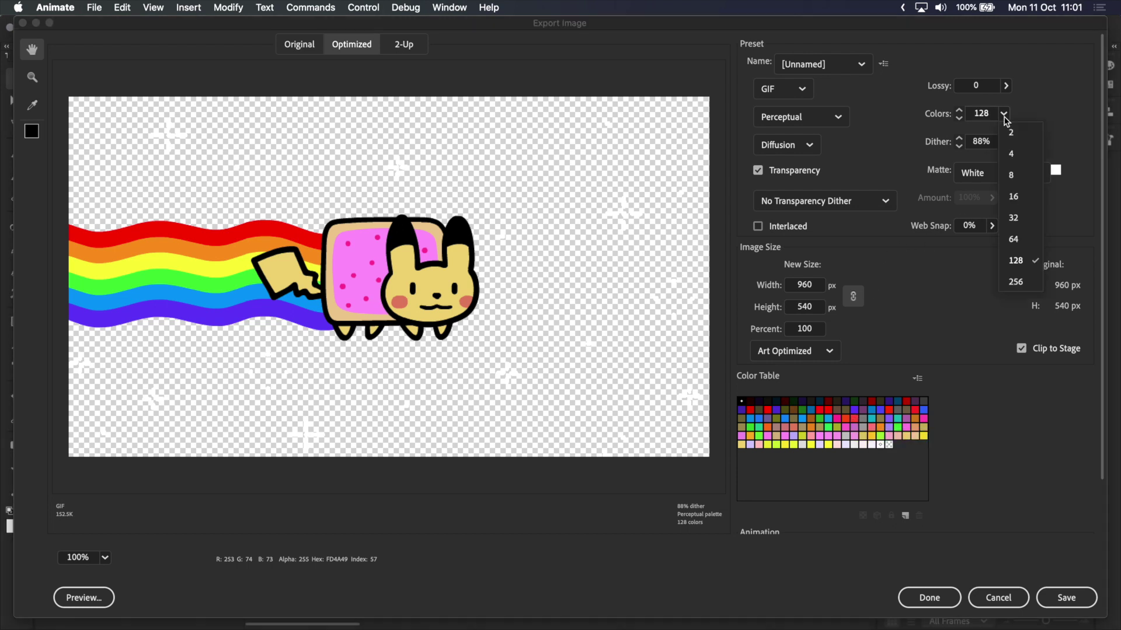
left_click(1017, 283)
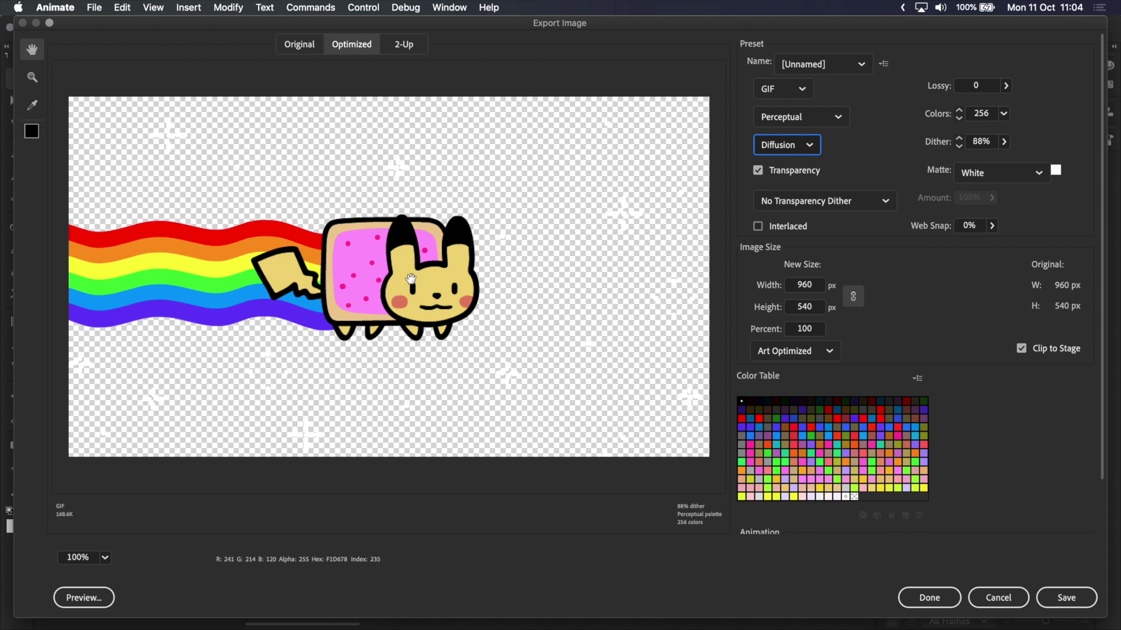
left_click(810, 145)
left_click(797, 167)
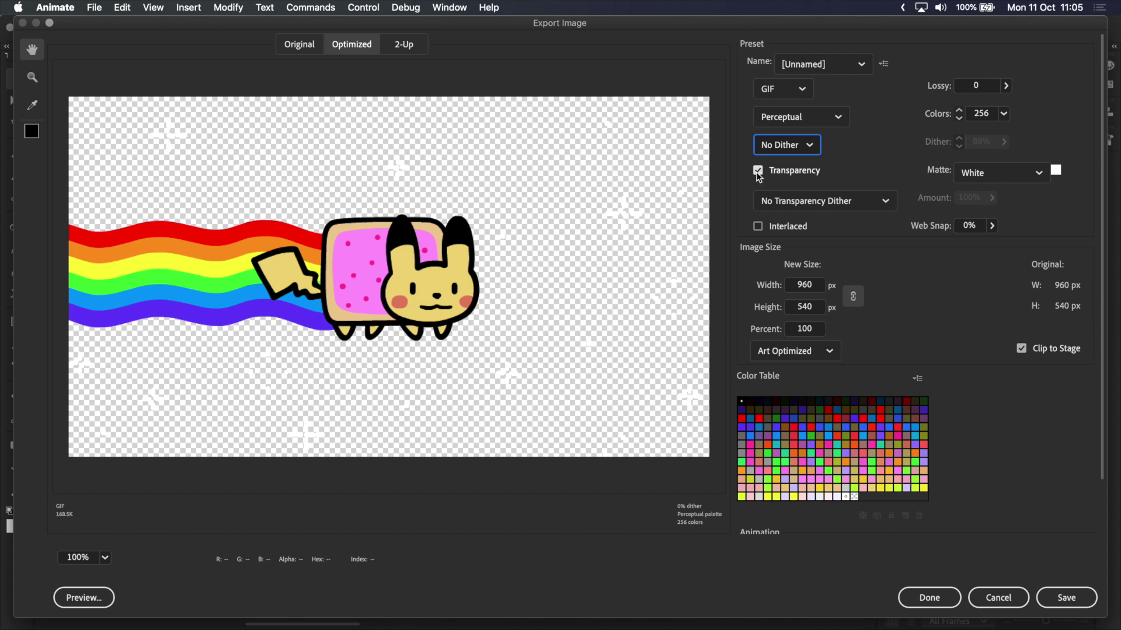
Set Matte to None after trying Black, and keep No Transparency Dither
left_click(984, 171)
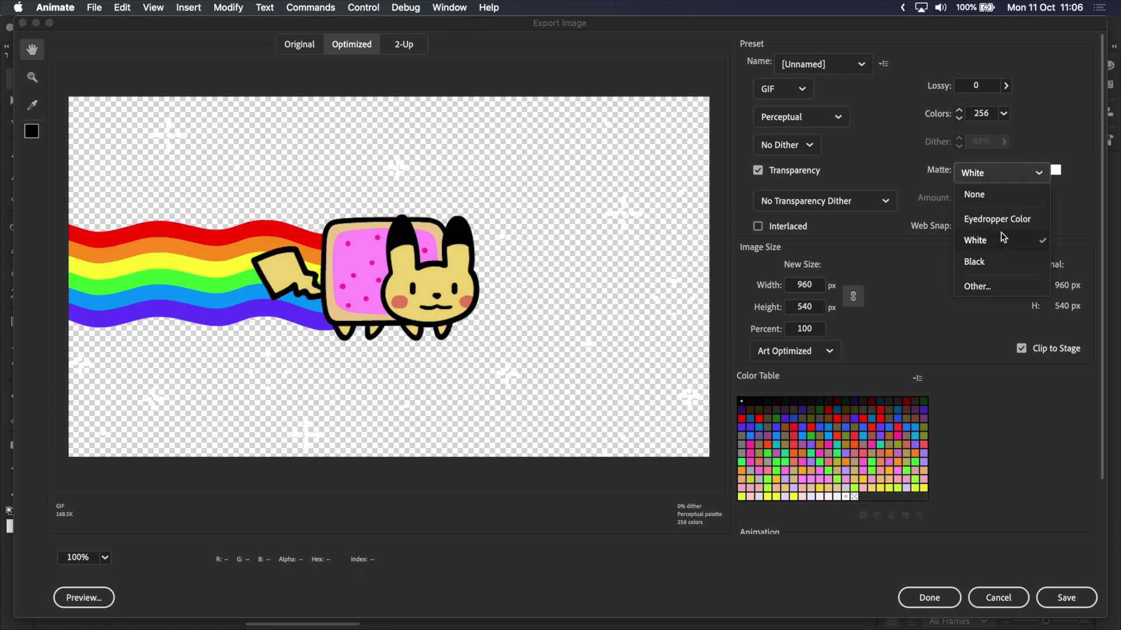
left_click(1000, 194)
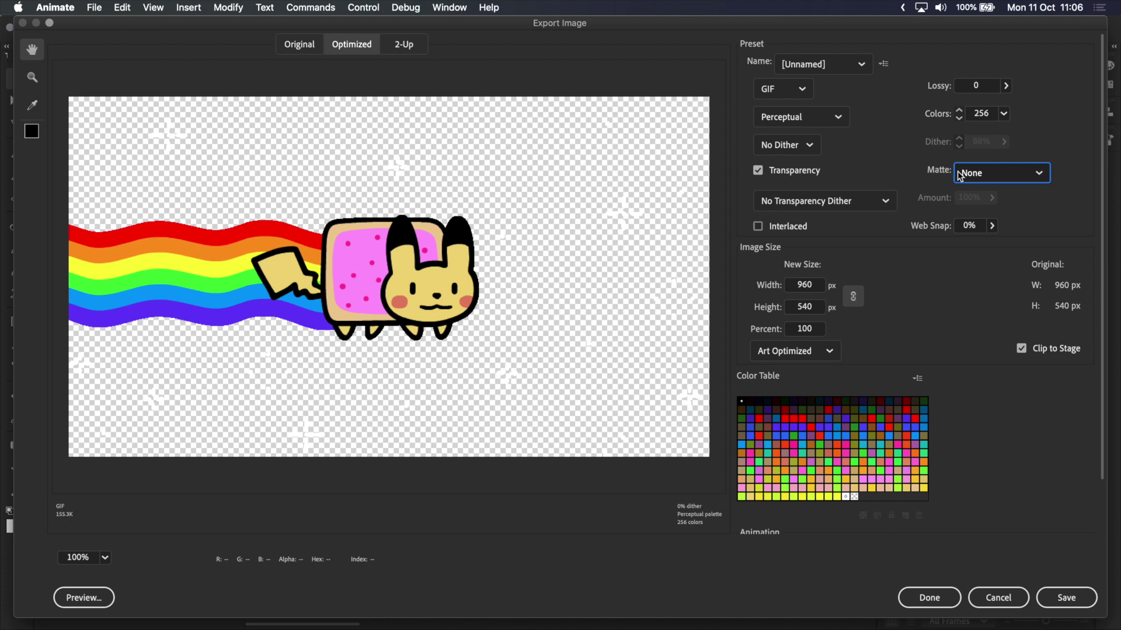
left_click(1001, 172)
left_click(977, 261)
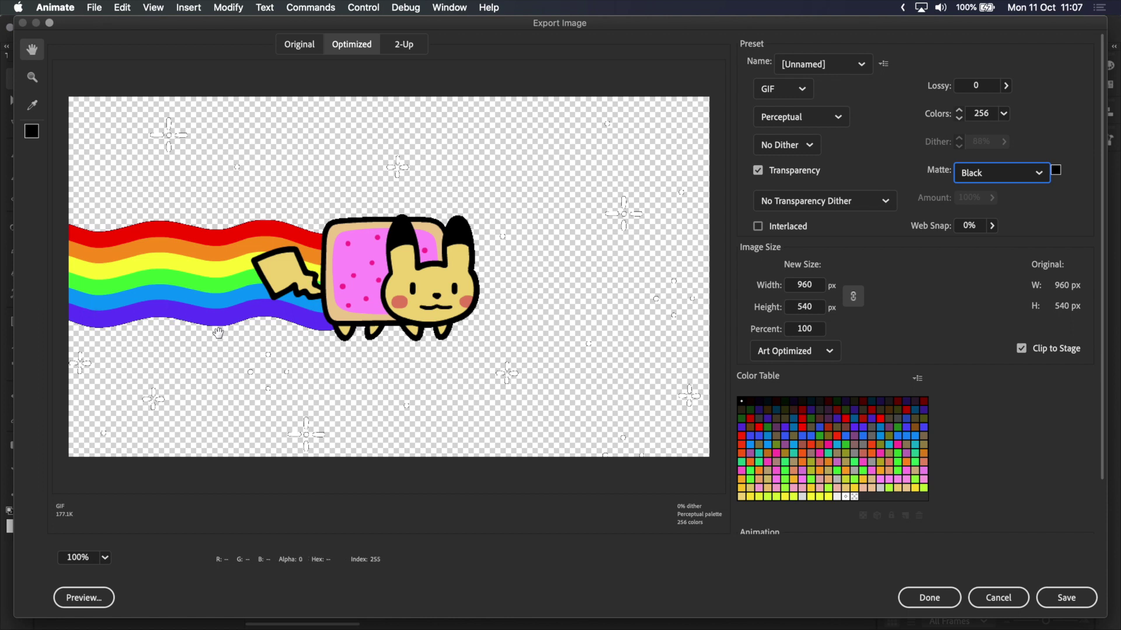
left_click(1001, 173)
left_click(986, 198)
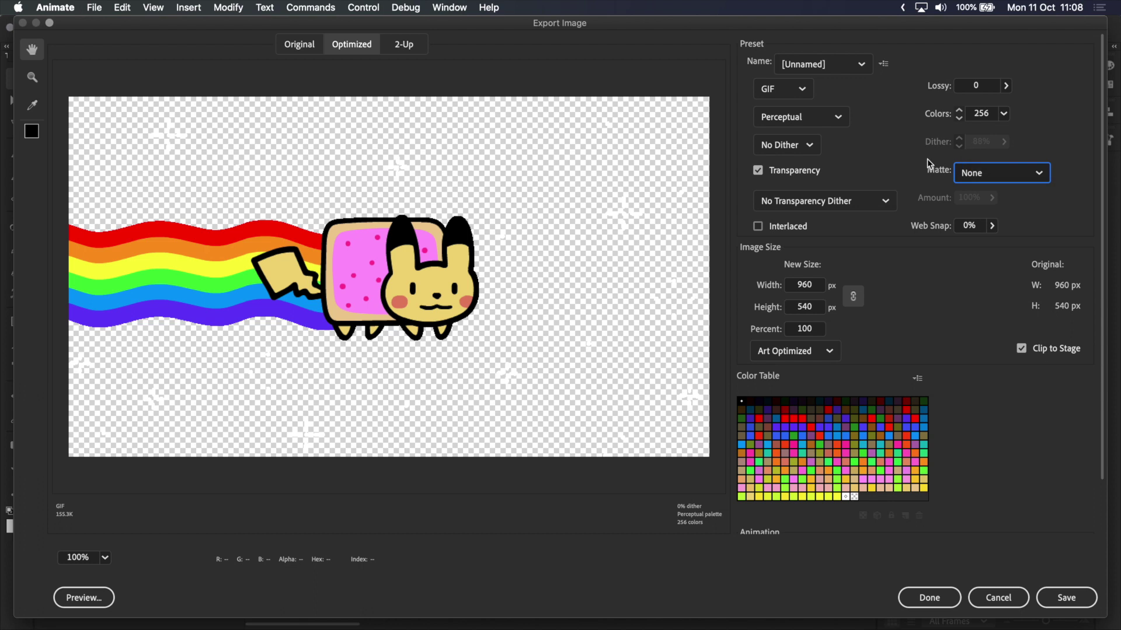
left_click(807, 205)
left_click(798, 227)
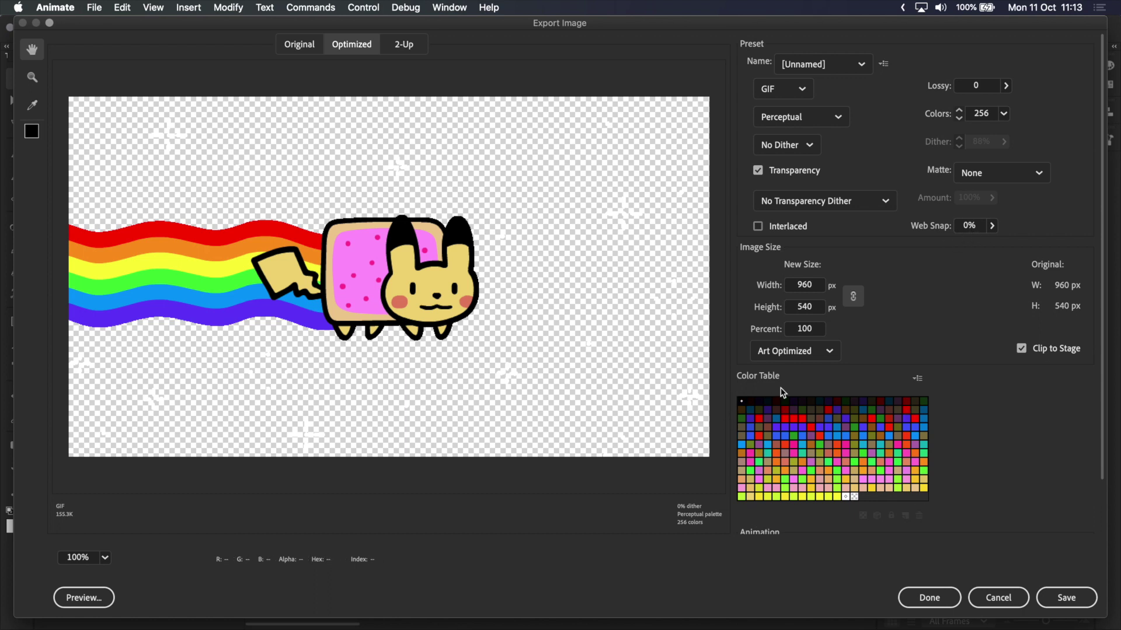
left_click(992, 226)
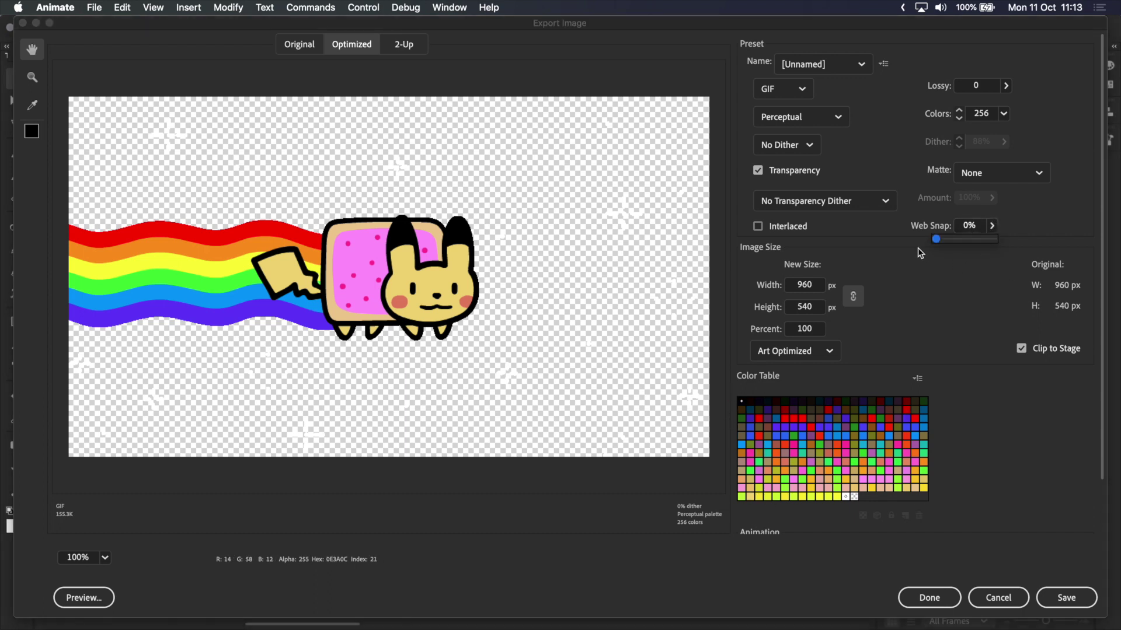
mouse_move(937, 239)
left_mouse_down()
mouse_move(995, 239)
mouse_move(934, 240)
left_mouse_up()
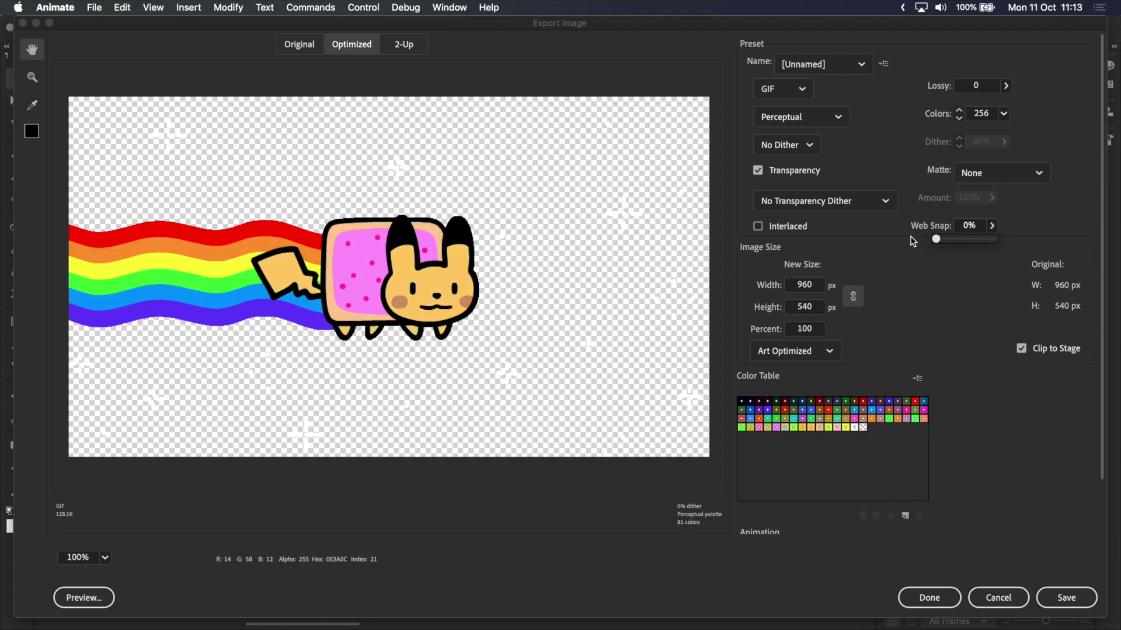
left_click(761, 252)
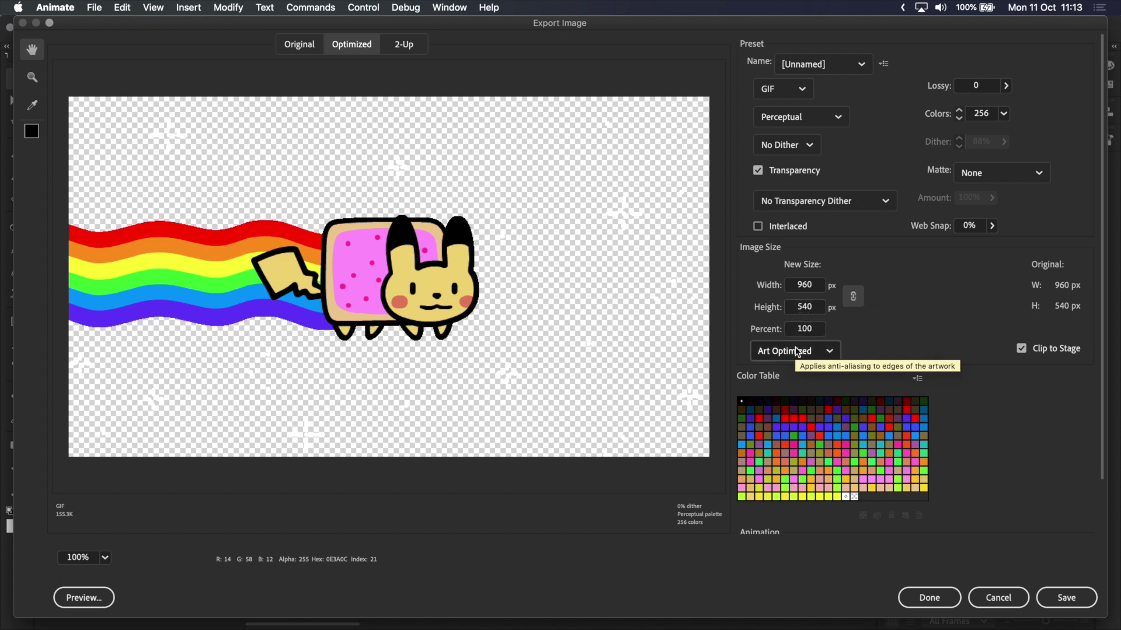
Change the export width to 1920, scaling output to 1920 × 1080 (200%)
double_click(808, 288)
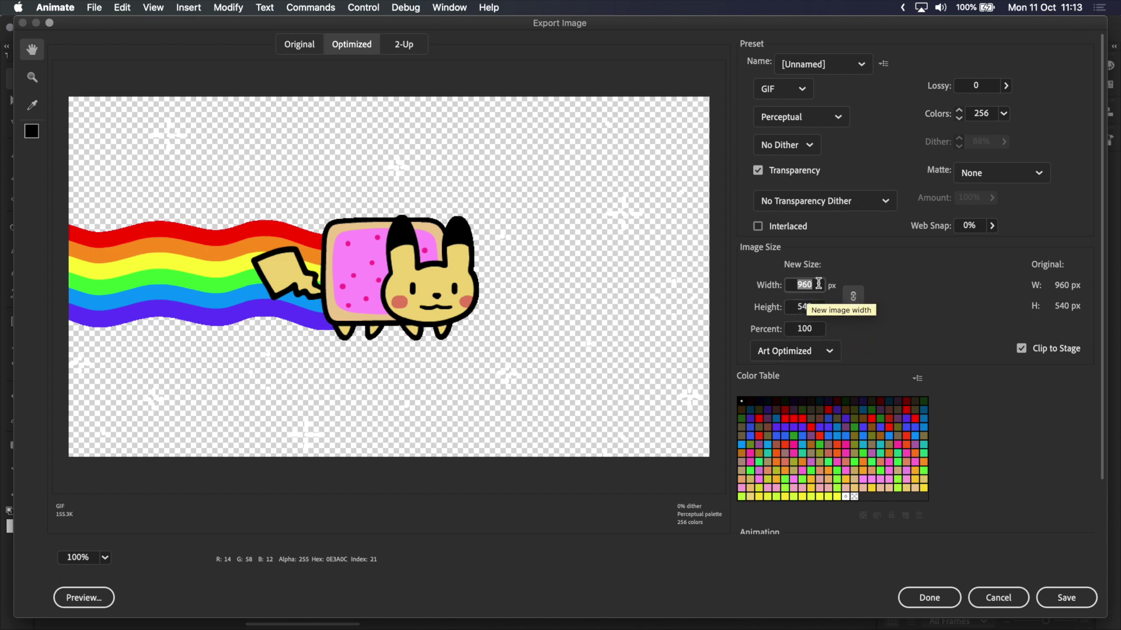
type("1920")
left_click(884, 337)
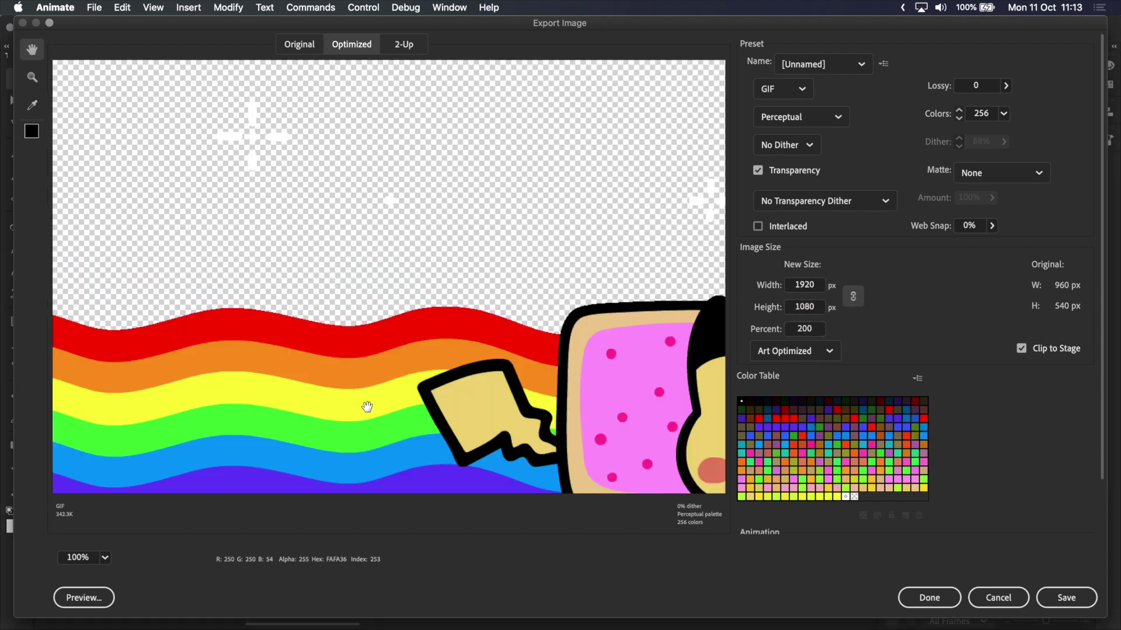
left_click(819, 355)
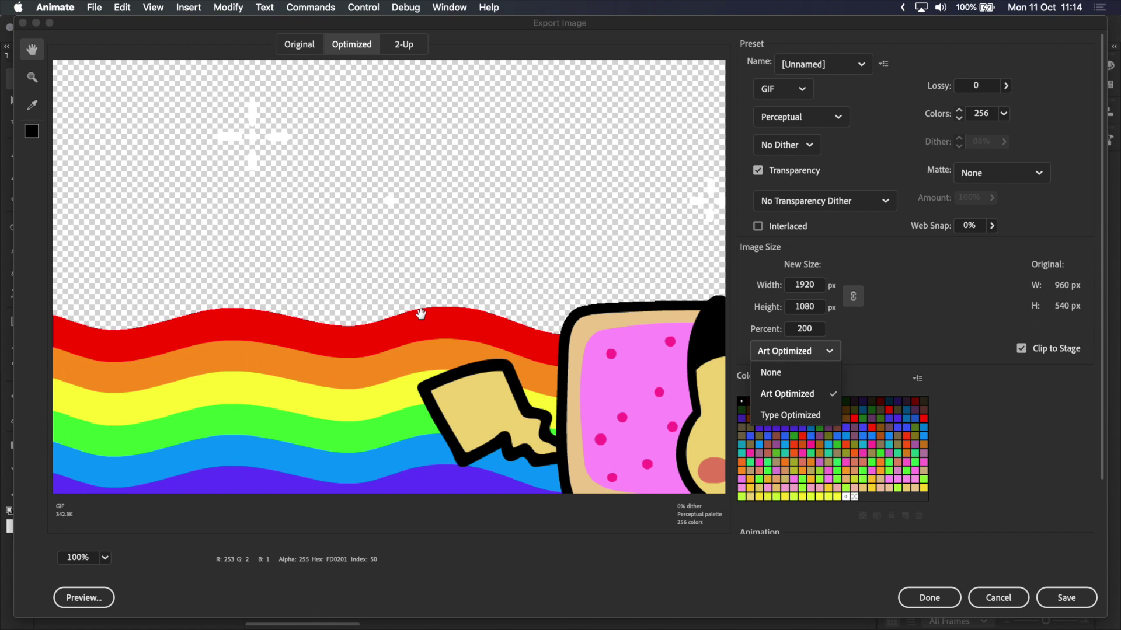
Keep Art Optimized resampling and zoom the export preview to 50%
left_click(779, 399)
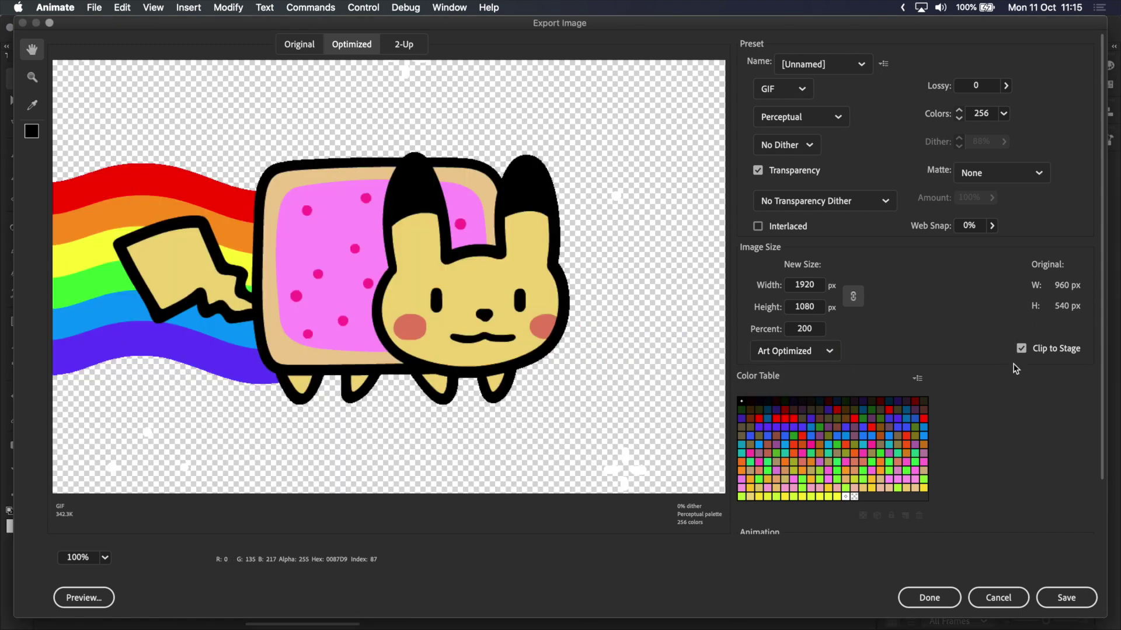
left_click(105, 558)
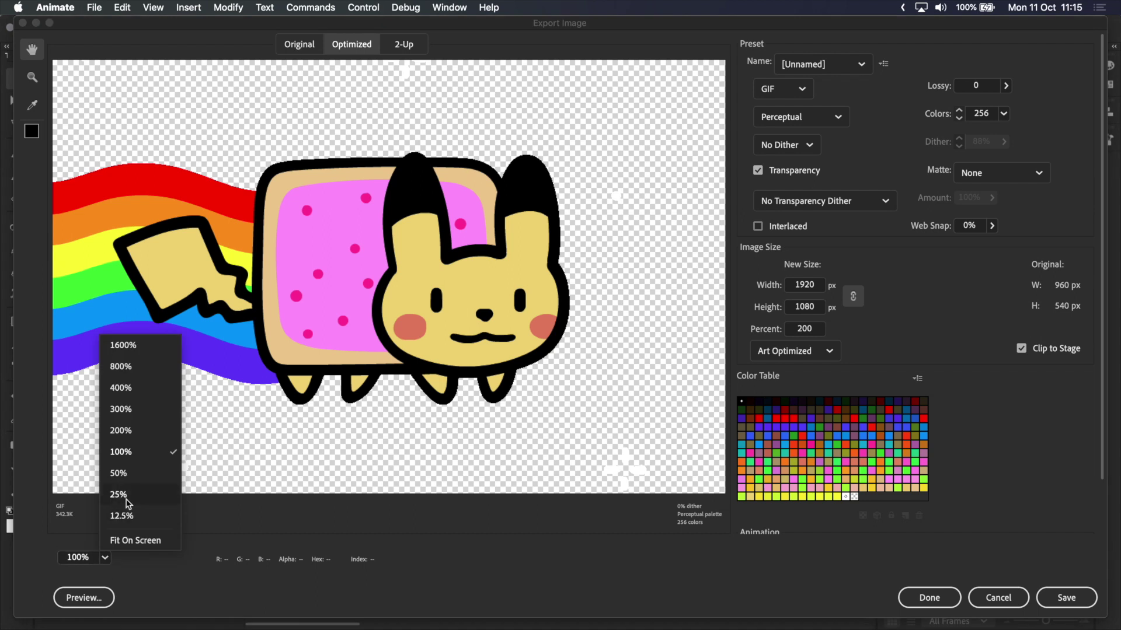
left_click(120, 473)
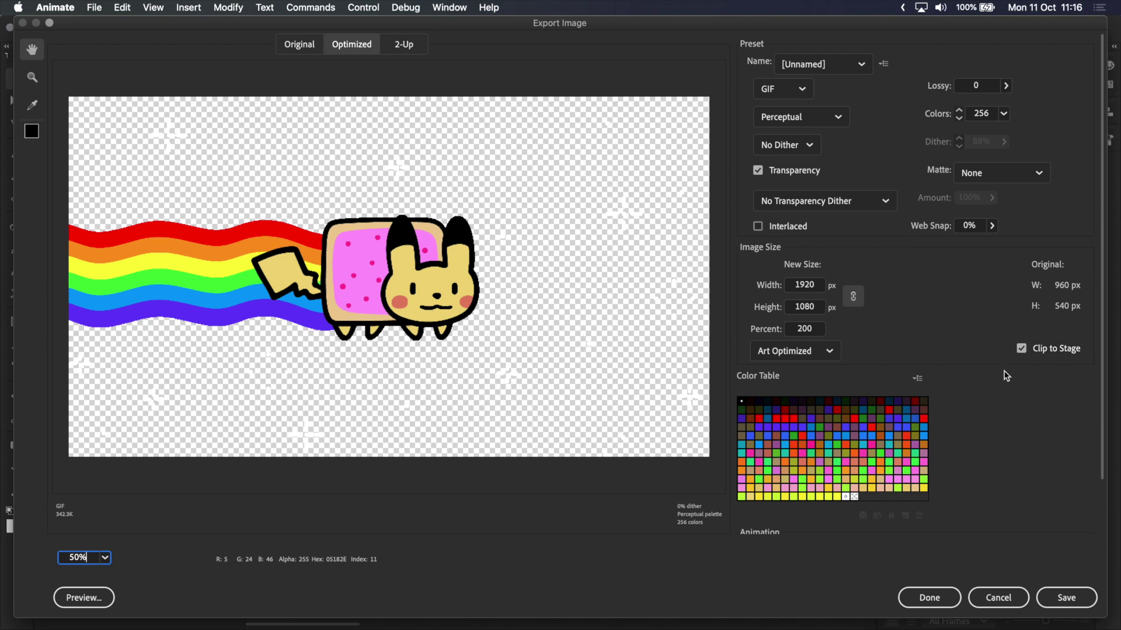
left_click(1022, 351)
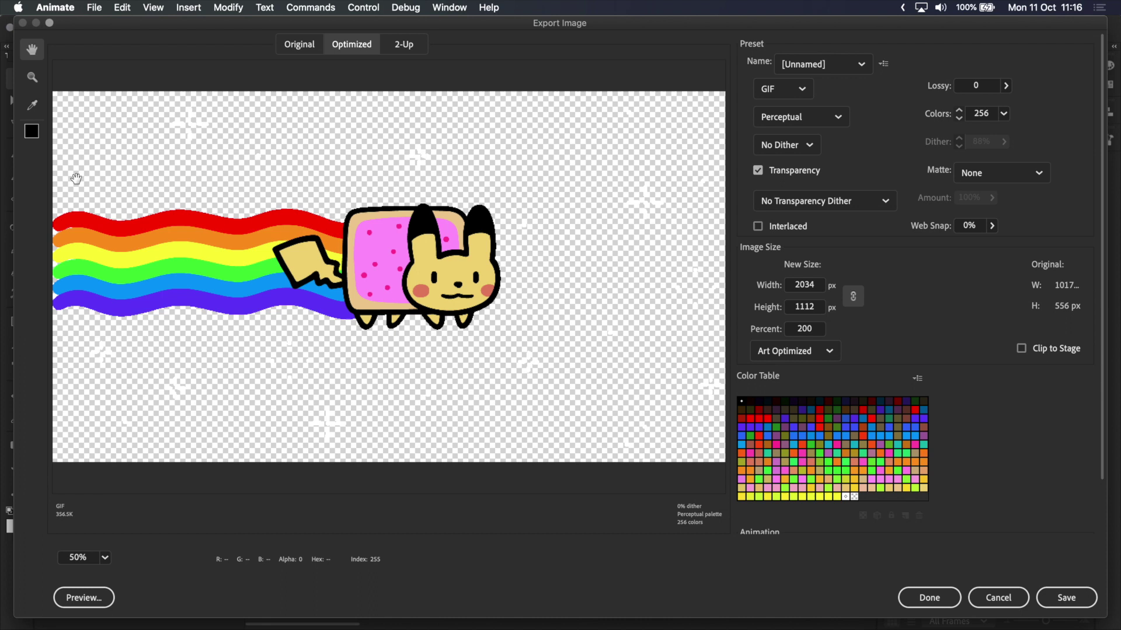
left_click(1021, 349)
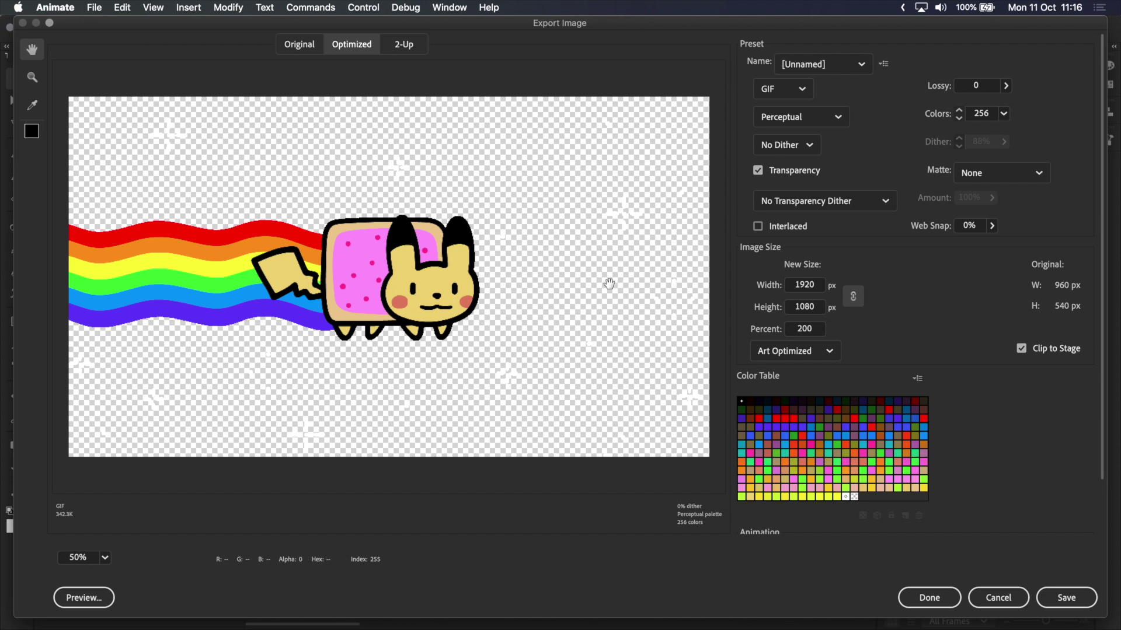